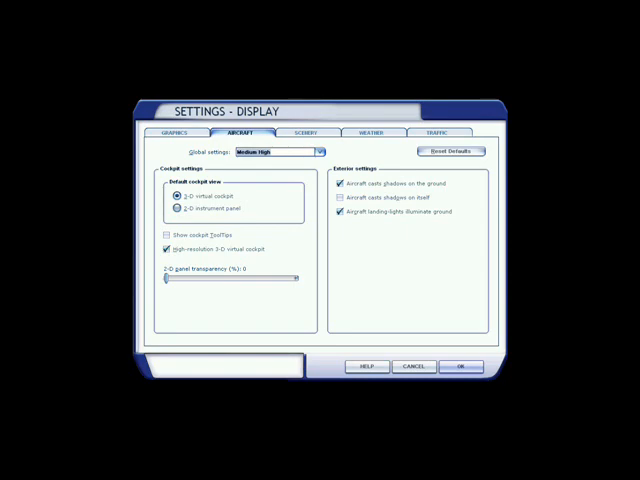
Show the Scenery display settings: Large detail radius and Extremely dense scenery complexity
{"action": "left_click", "coordinate": [305, 132]}
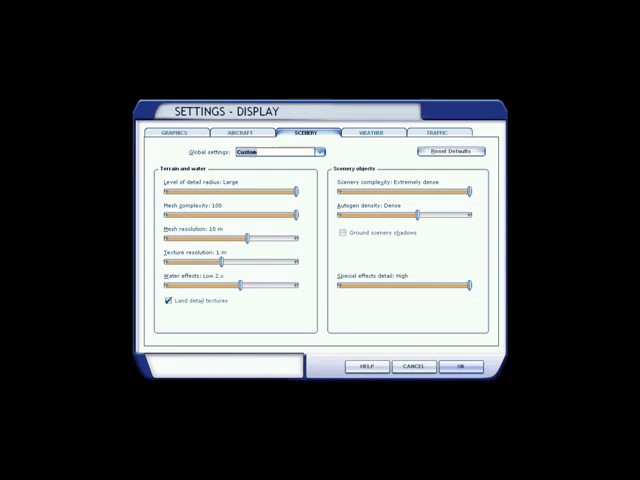
Show the Weather display settings: detailed clouds at maximum coverage density, 90 mi draw distance
{"action": "left_click", "coordinate": [371, 132]}
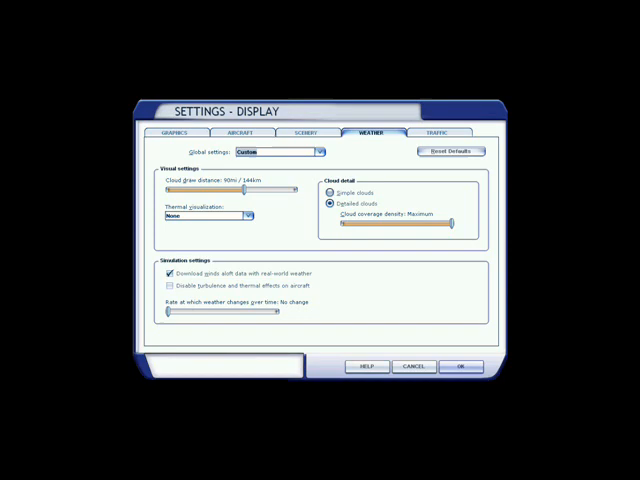
Show the Traffic display settings: airline traffic 100%, other traffic 0
{"action": "left_click", "coordinate": [437, 132]}
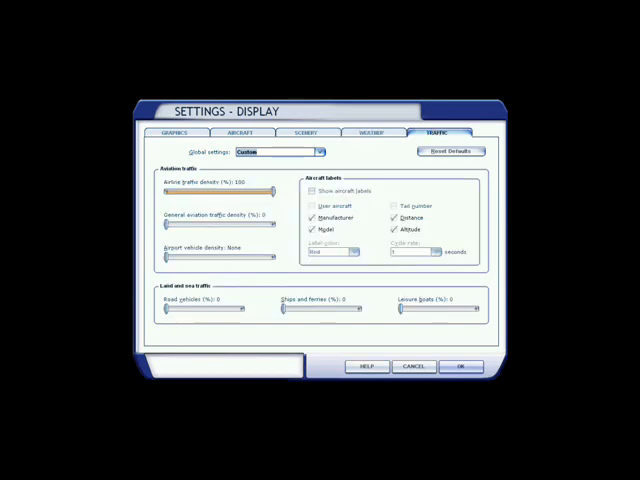